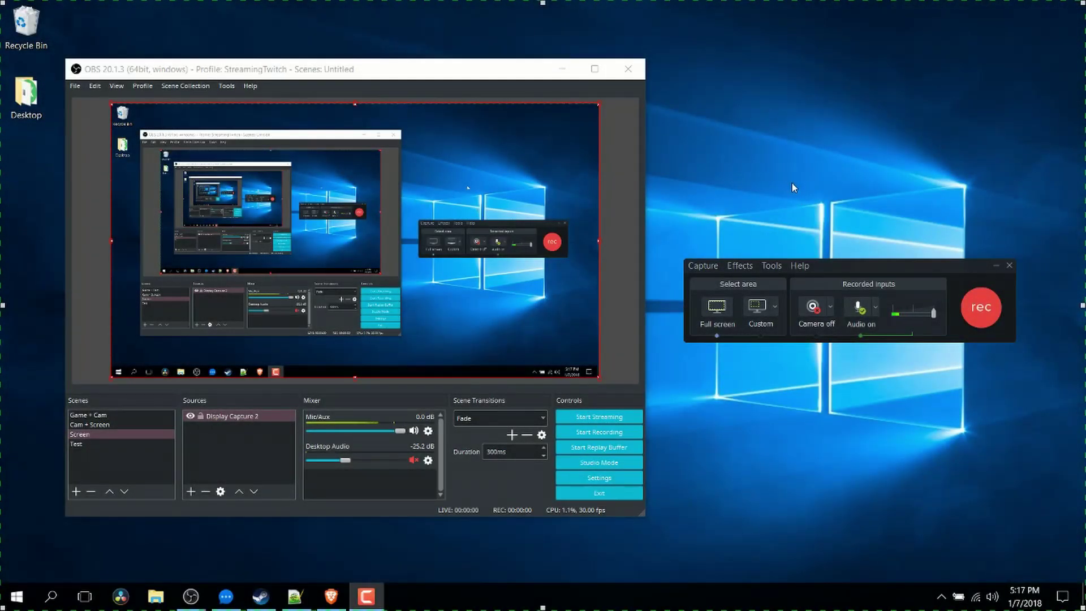
Look through the source types that can be added to the Screen scene in OBS
click(624, 118)
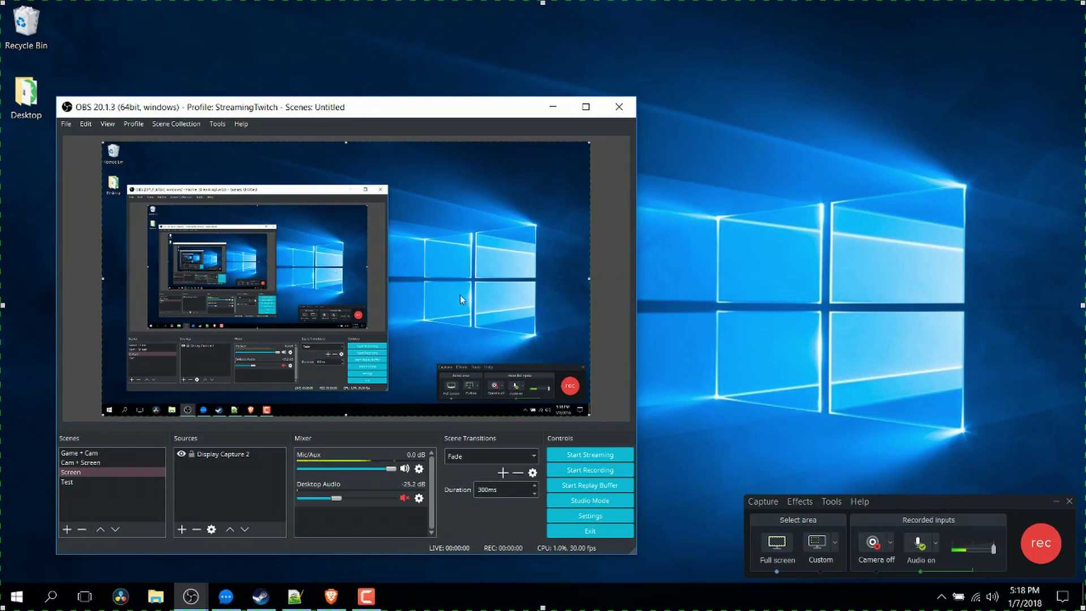
right_click(197, 475)
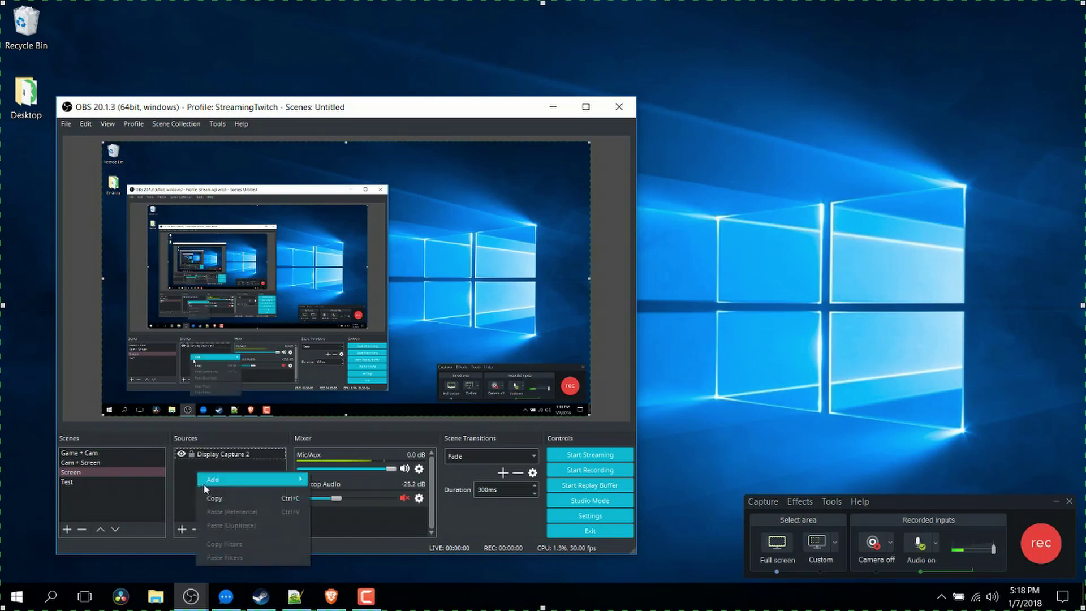
mouse_move(205, 485)
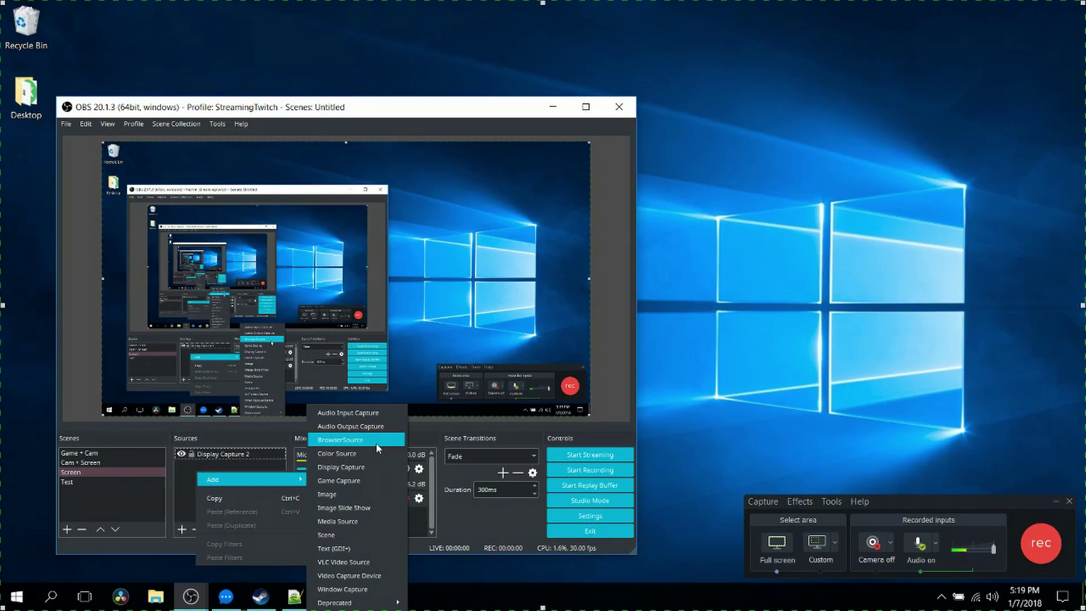
click(466, 525)
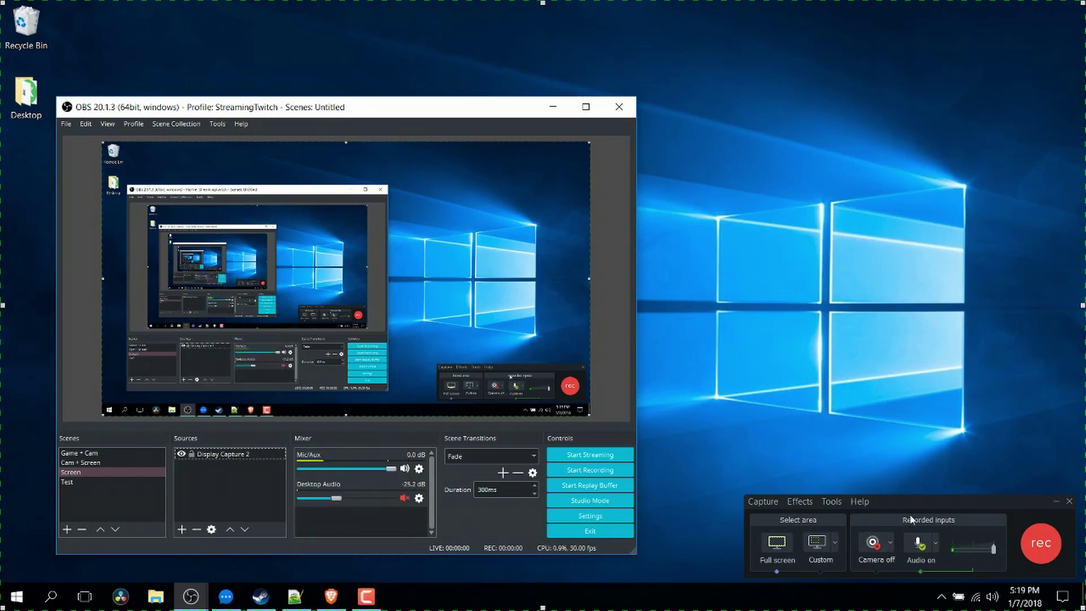
Switch to the Camtasia recorder and review its available camera devices and audio input choices
drag(909, 504, 911, 503)
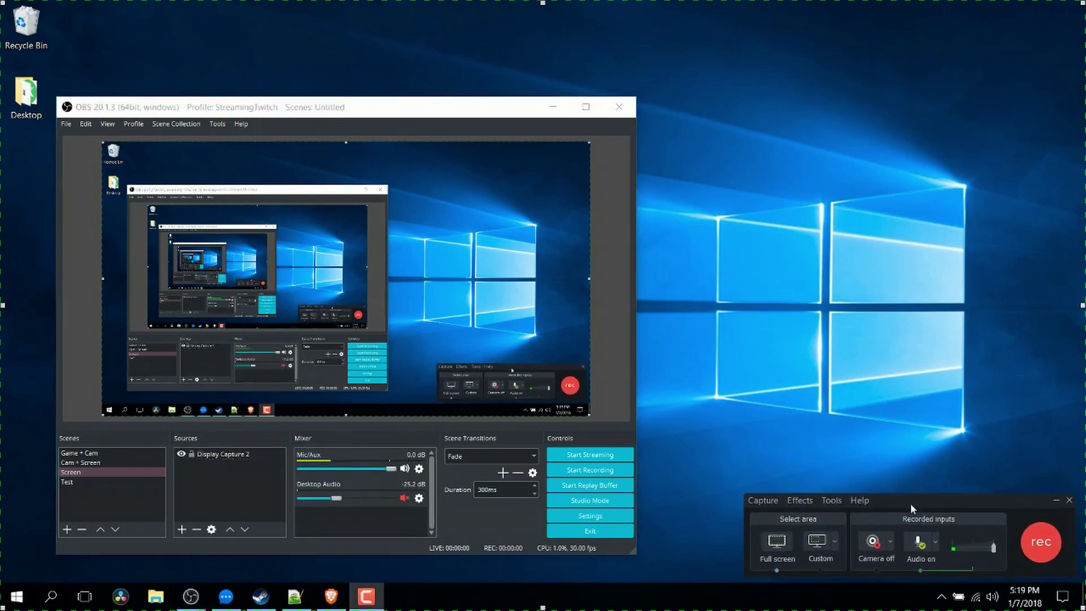
click(891, 541)
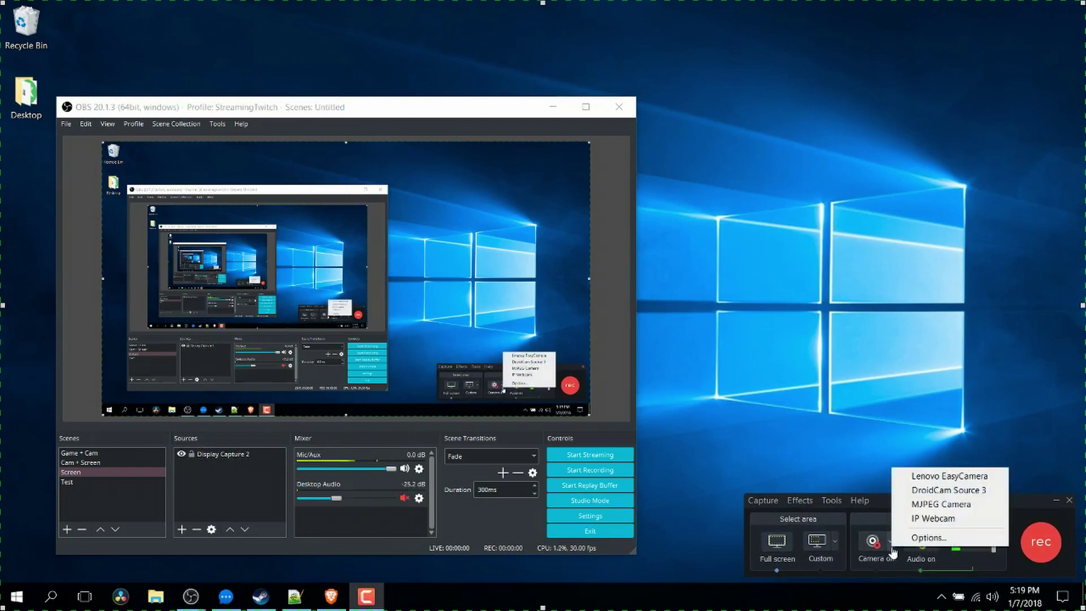
click(886, 505)
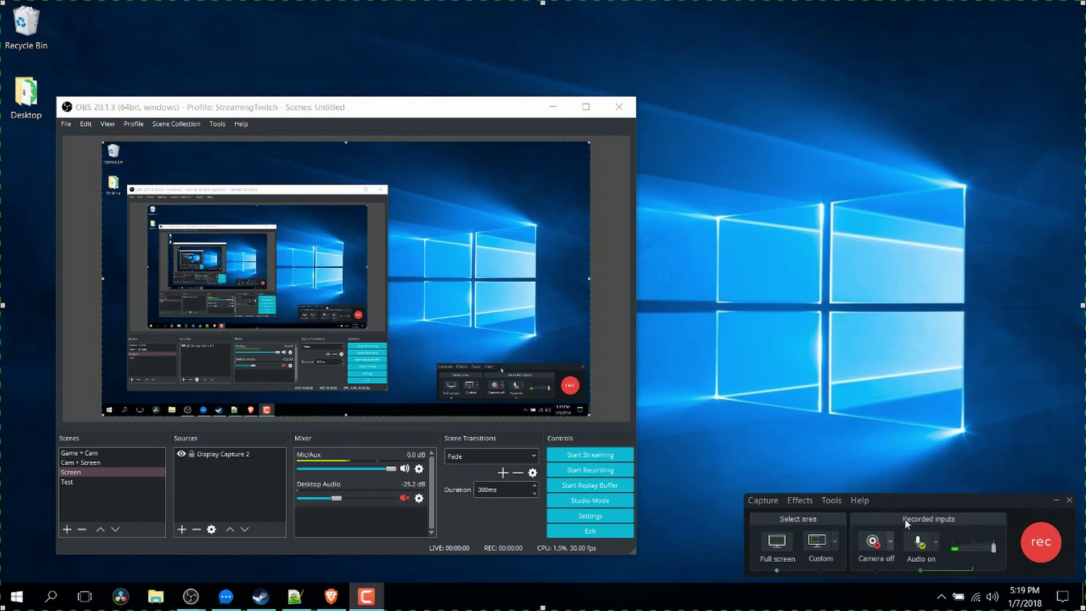
click(936, 545)
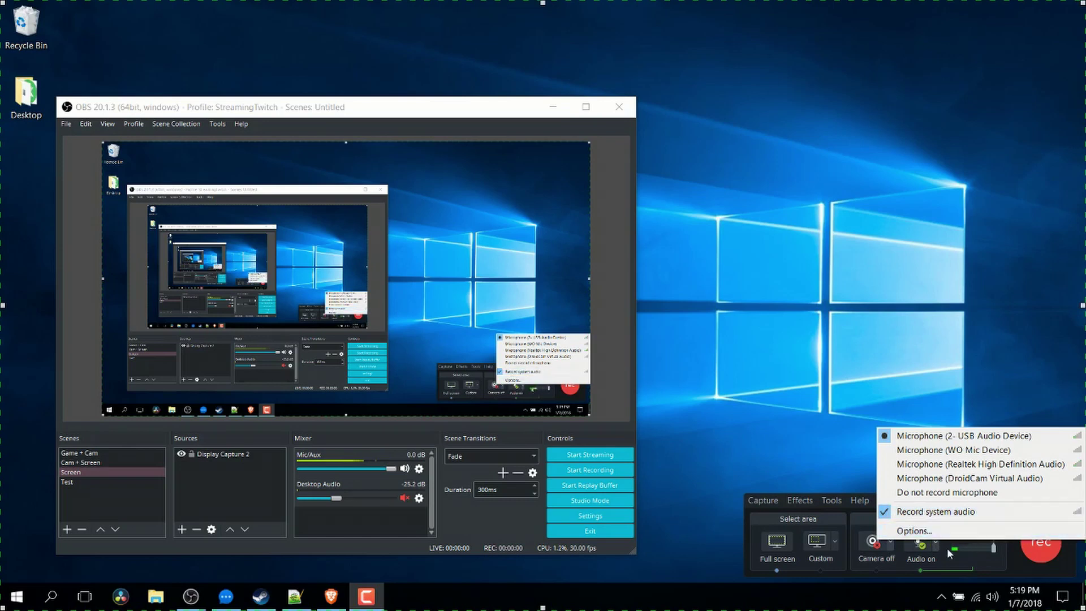
click(976, 565)
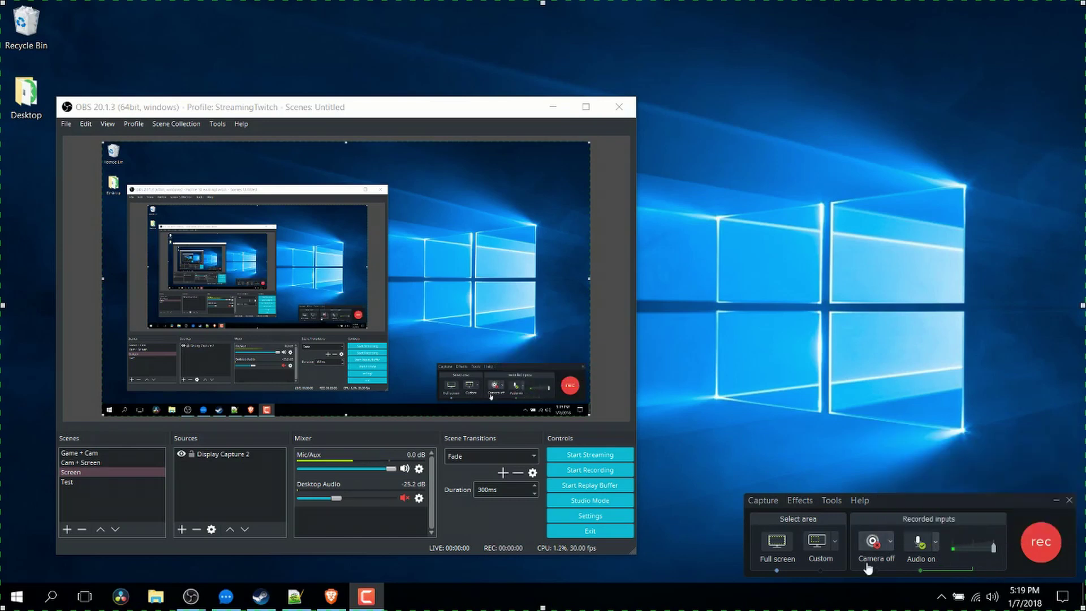
Set a custom recording area of 1056 x 594 and place it over the upper-right part of the desktop
click(818, 540)
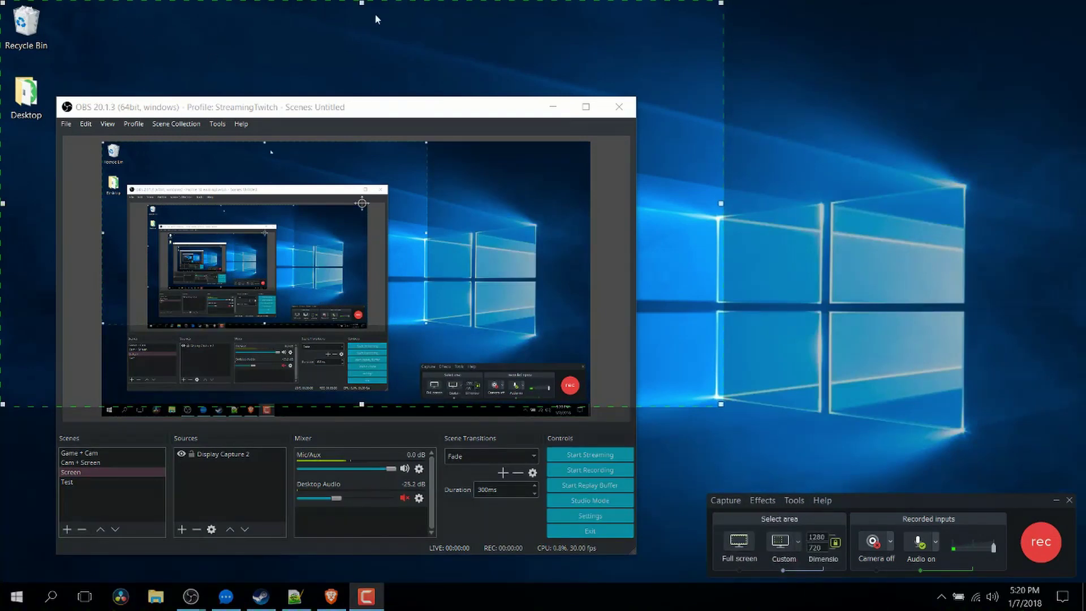
drag(362, 3, 382, 75)
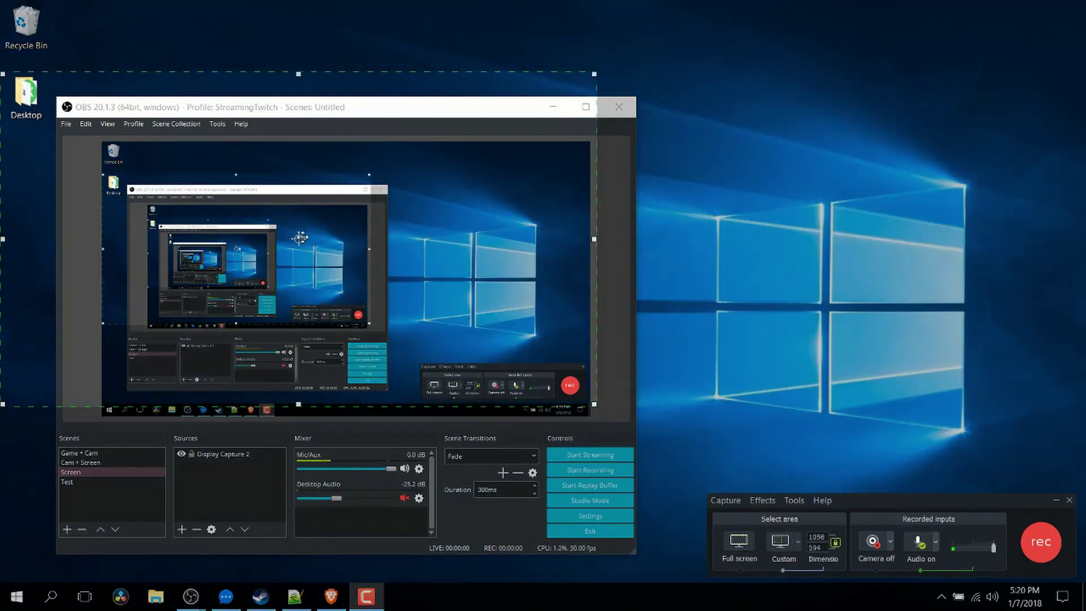
drag(303, 238, 771, 182)
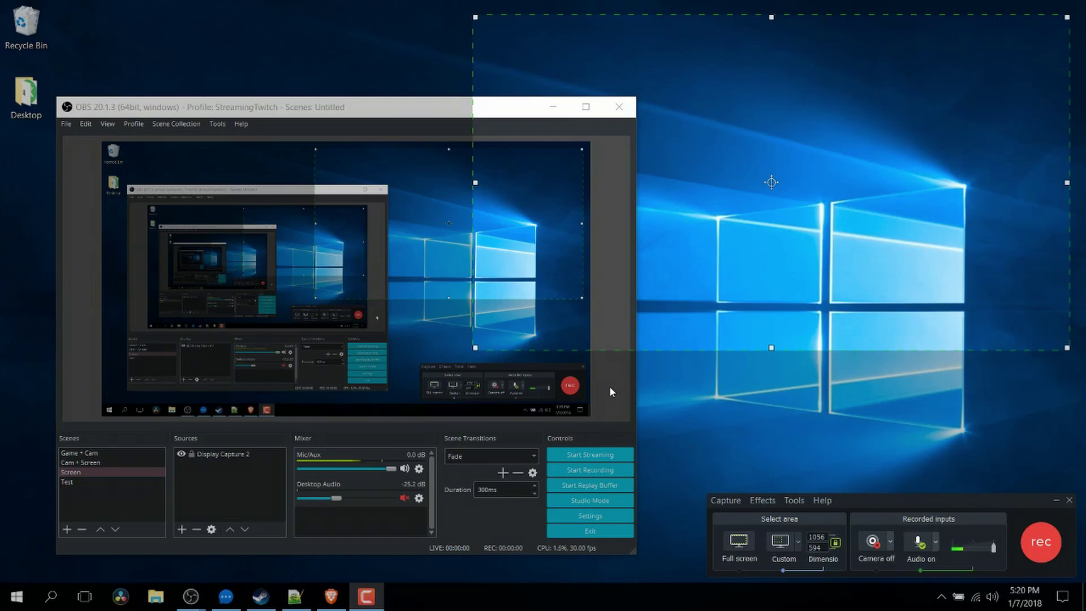
Switch to OBS and shrink the Display Capture 2 source into the upper-left part of the canvas
click(490, 339)
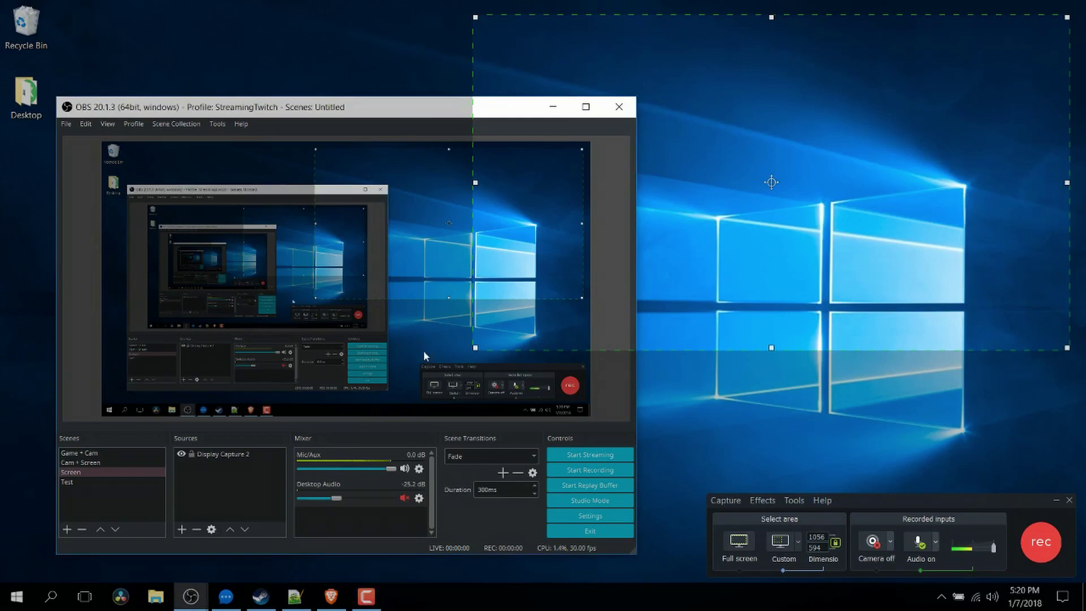
click(222, 293)
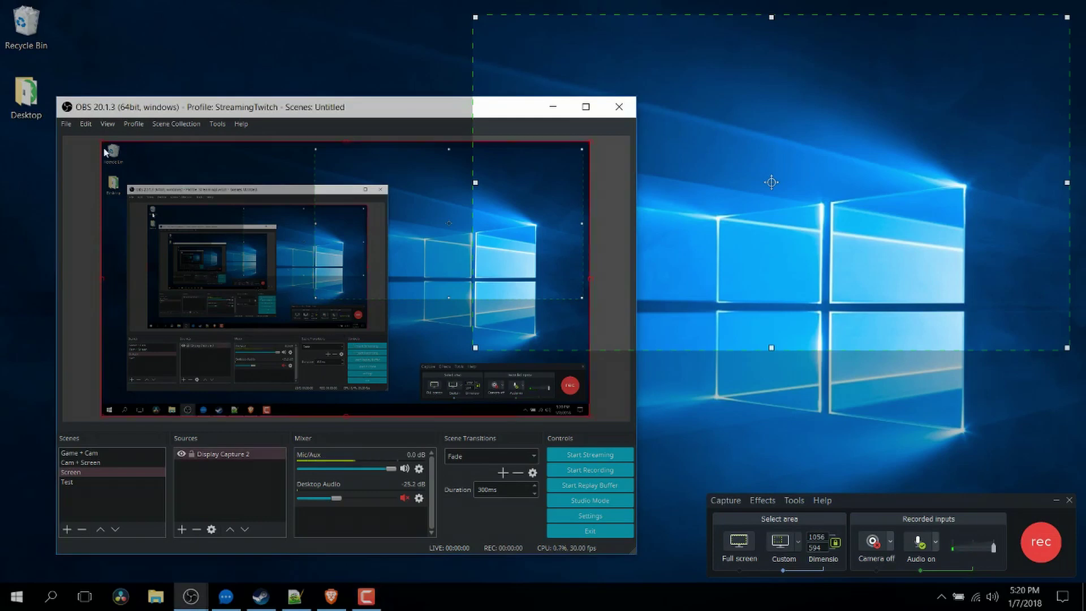
drag(102, 145, 251, 201)
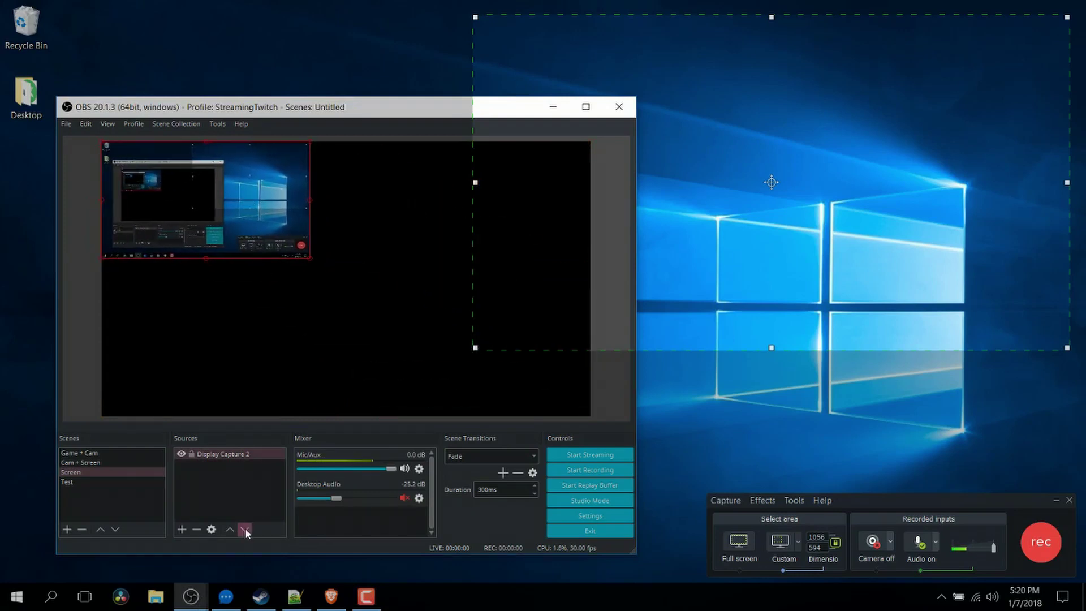
Add a Game Capture source named Hearthstone to the Screen scene, keeping the mode that captures any fullscreen application
right_click(192, 472)
mouse_move(265, 479)
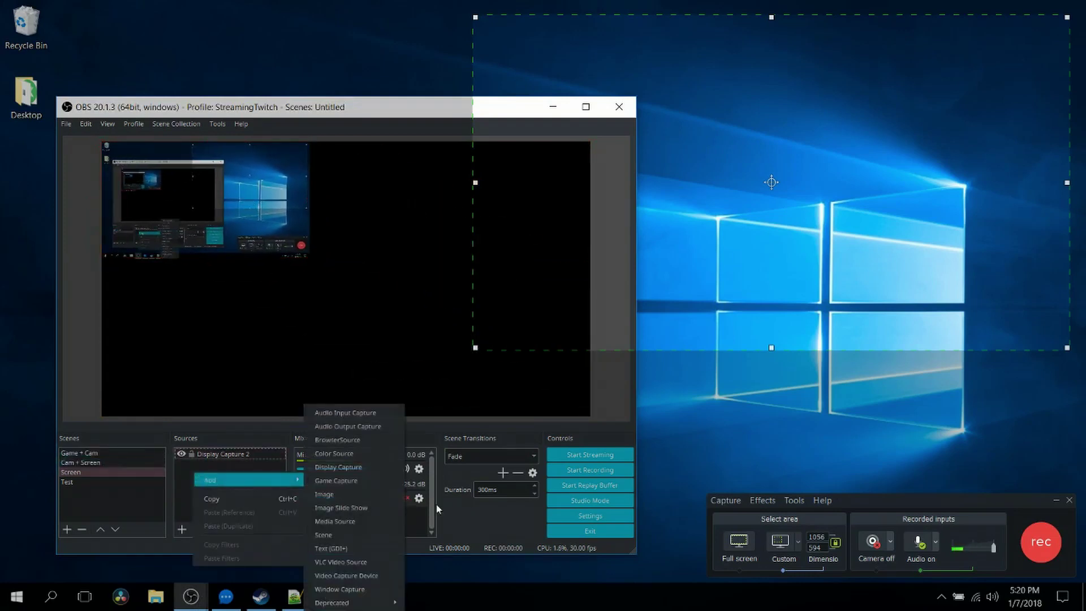
click(369, 481)
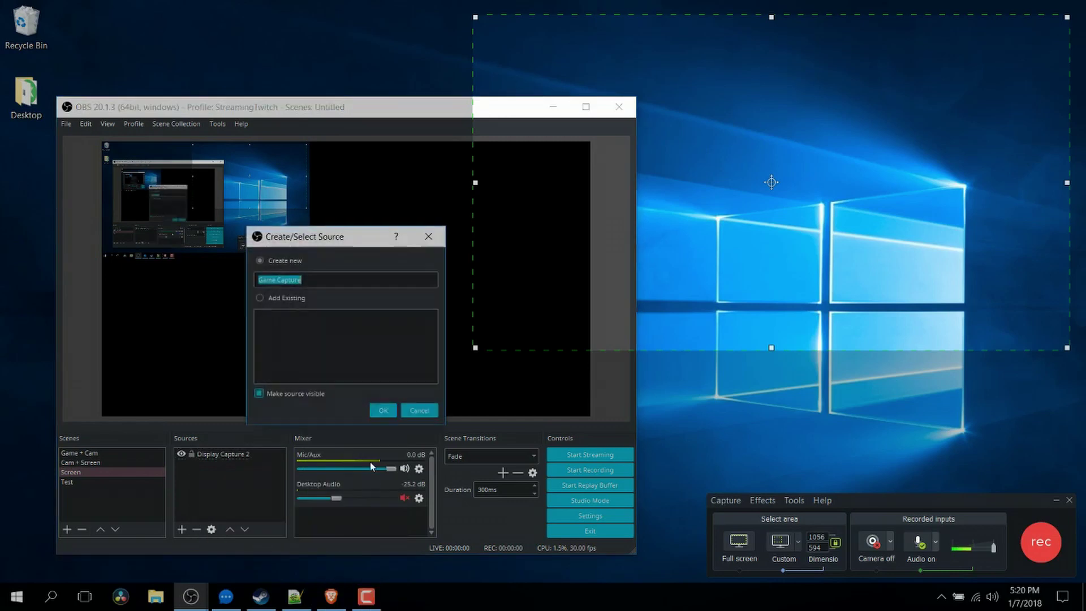
text(Hearthstone)
key(Return)
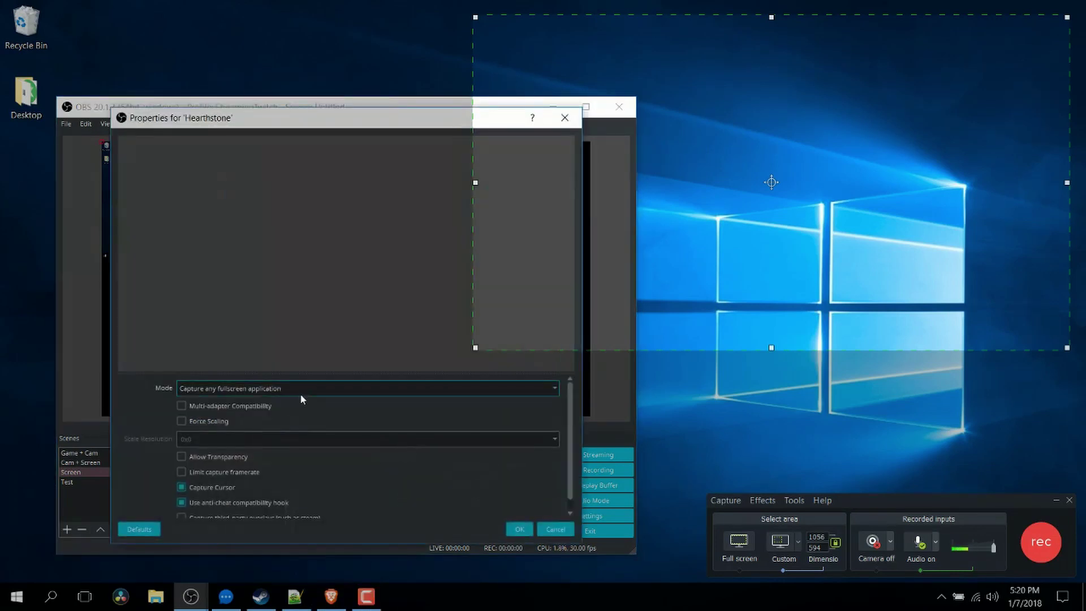
click(300, 394)
click(295, 404)
click(301, 397)
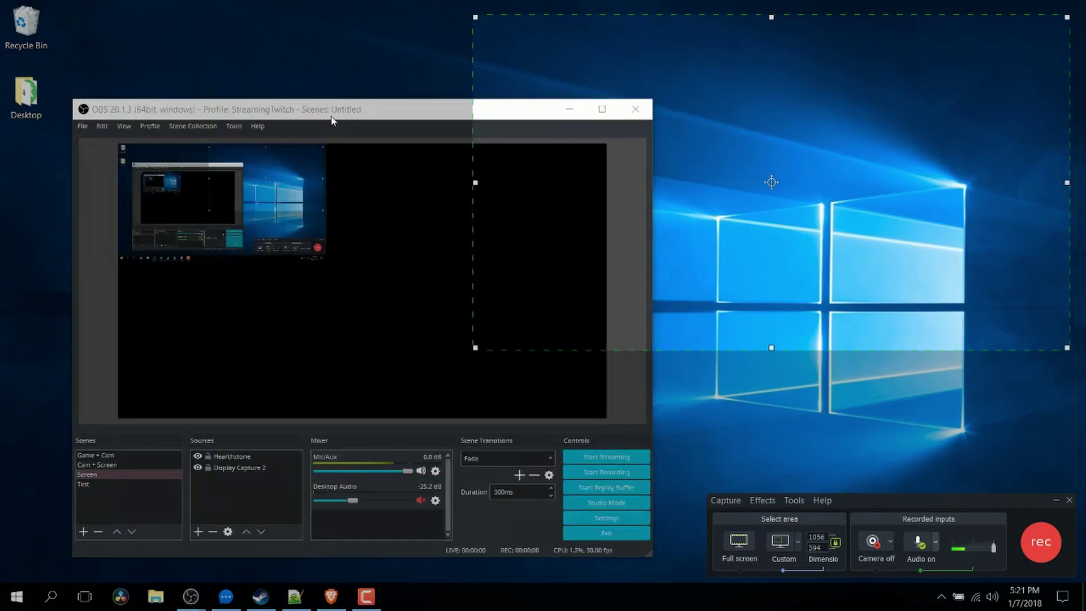
Open the OBS settings and look at the streaming services offered for the stream
click(332, 116)
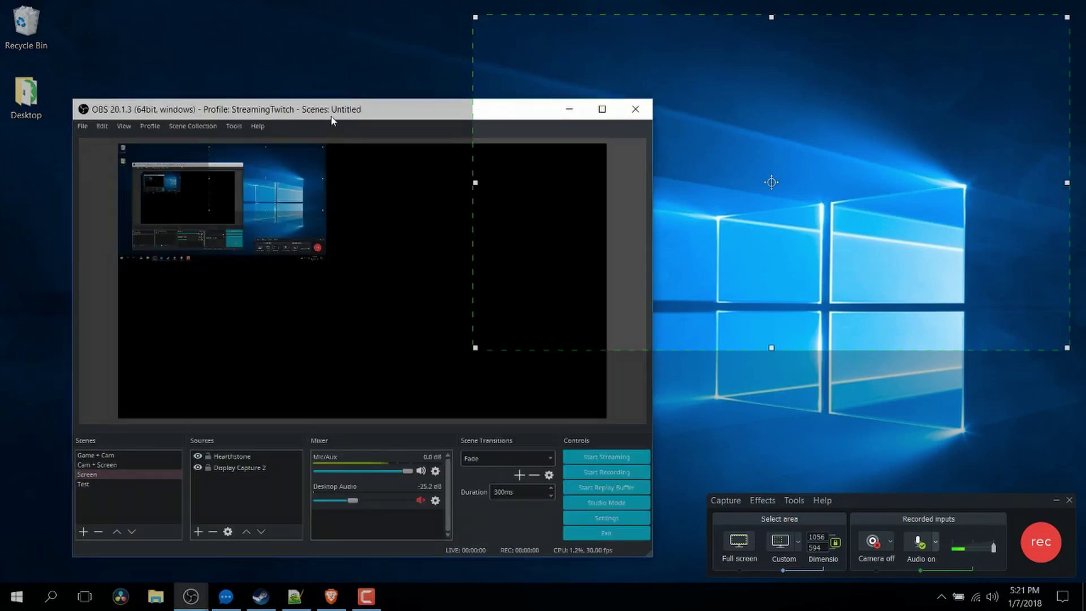
click(94, 129)
key(Escape)
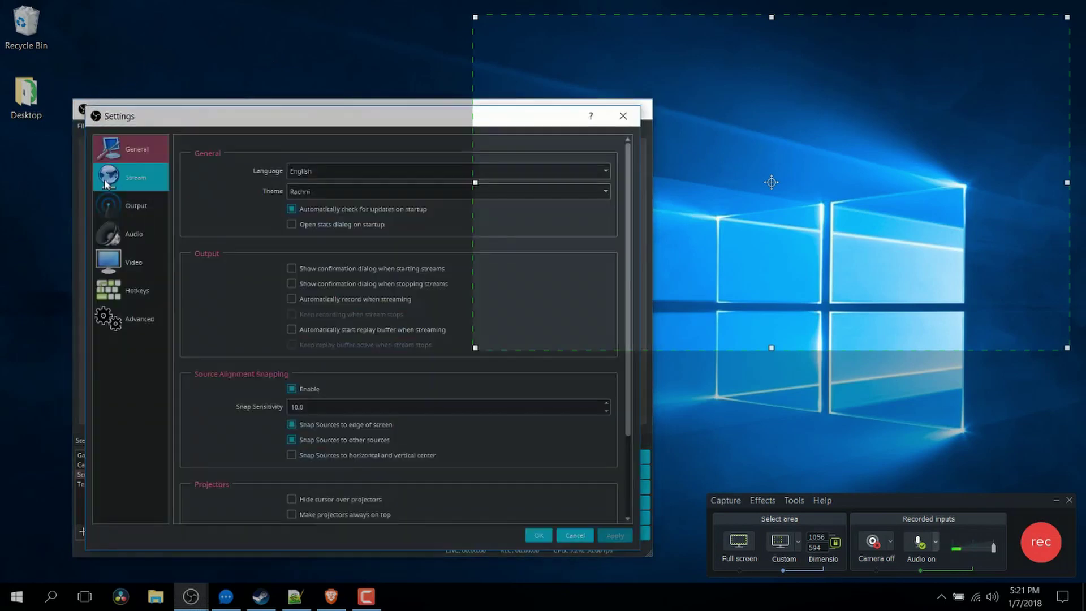
click(107, 184)
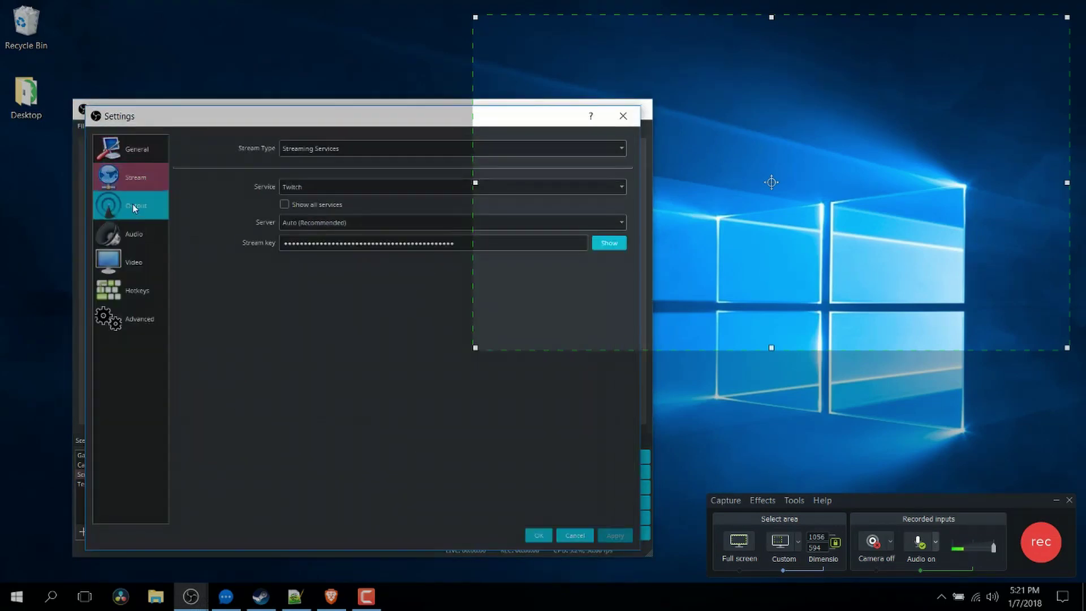
click(317, 190)
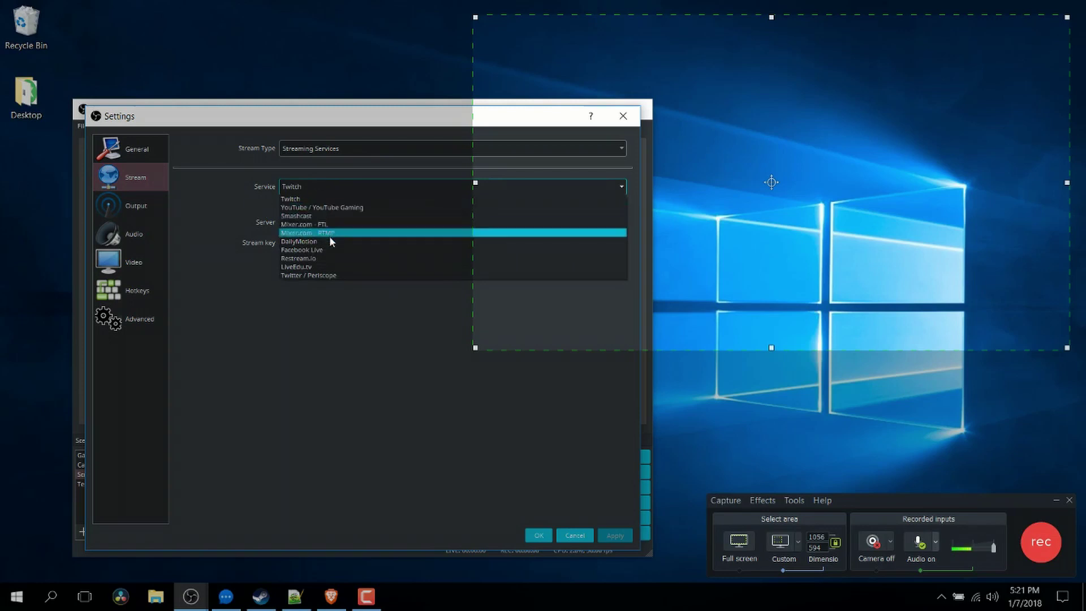
Review the output, audio, video, hotkey and advanced settings, and close the settings without changes
click(167, 208)
click(132, 239)
click(138, 256)
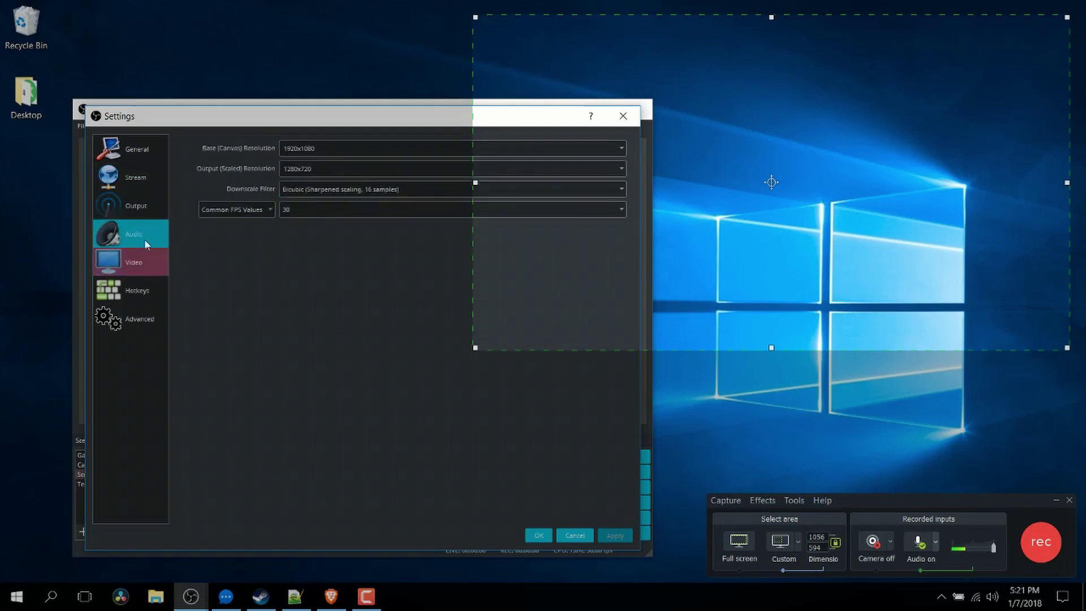
click(148, 205)
click(152, 299)
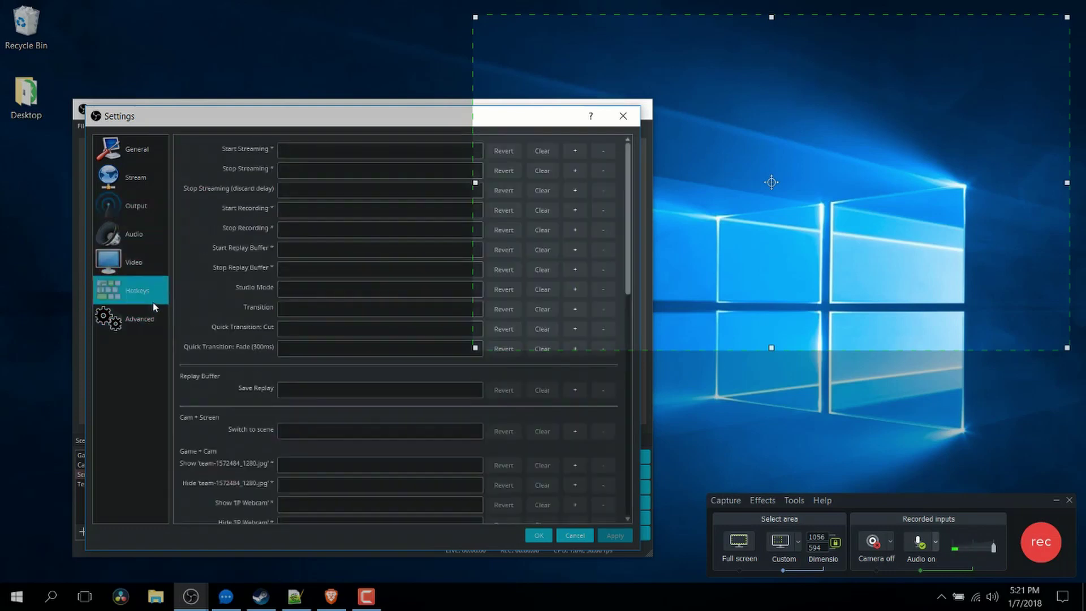
click(158, 314)
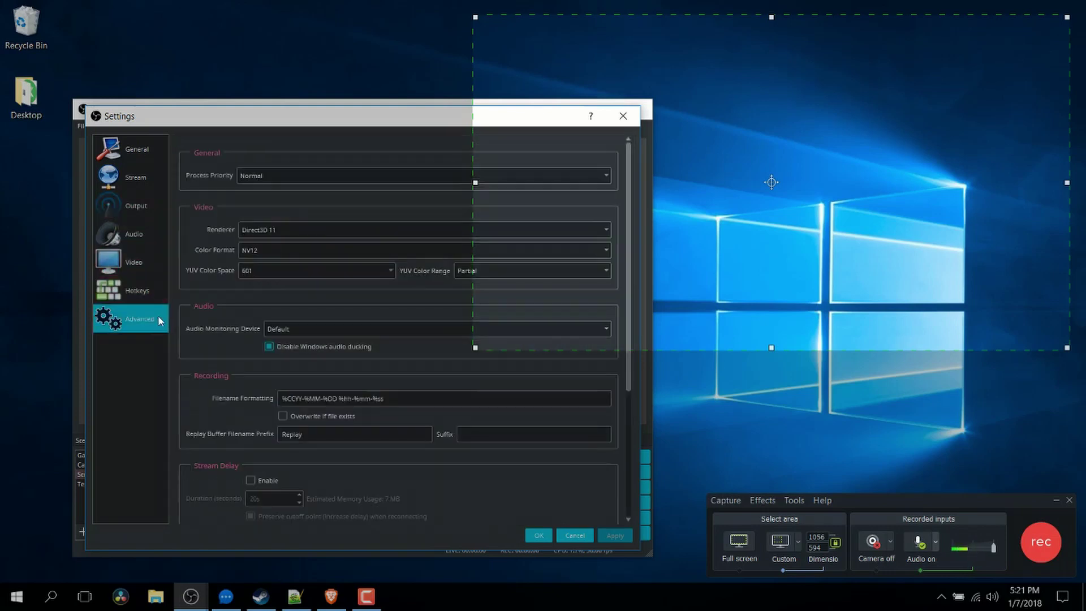
click(622, 119)
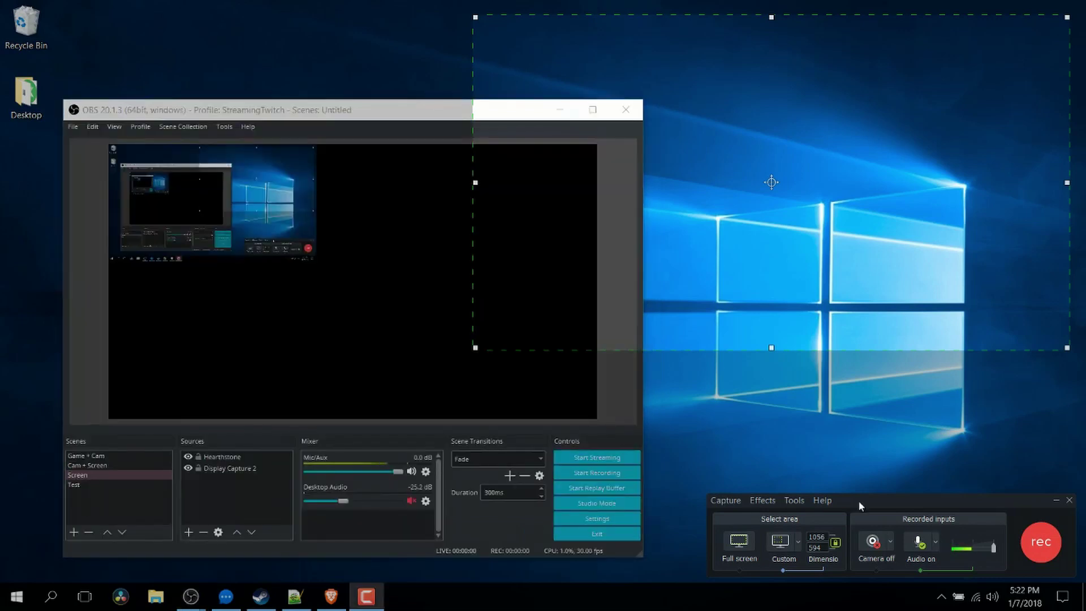
Examine the Camtasia recorder's annotation effects options, including the system stamp's time and date format
click(762, 501)
mouse_move(766, 517)
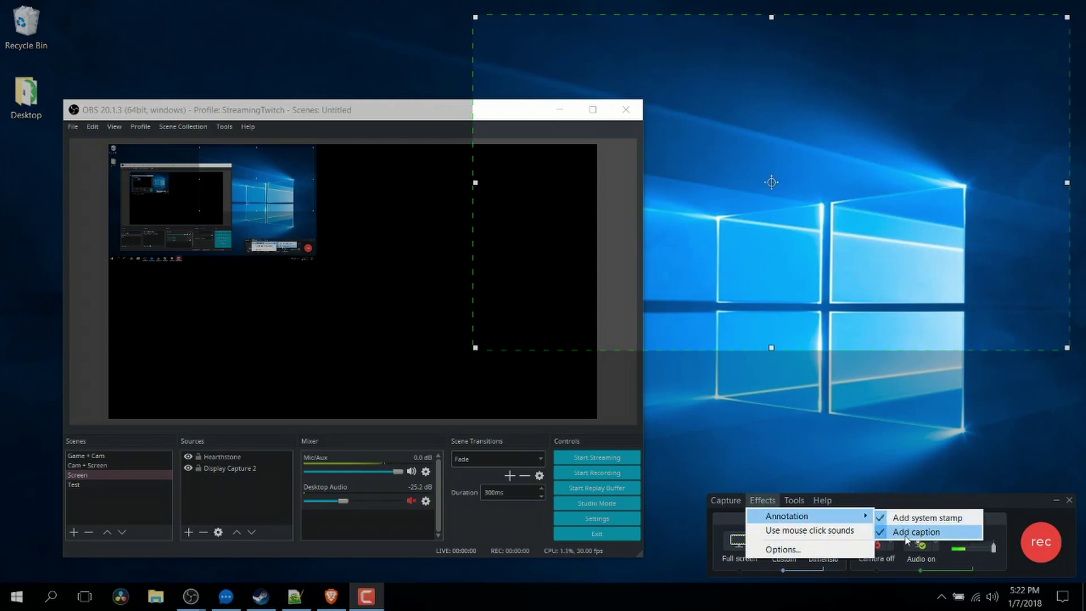
click(783, 549)
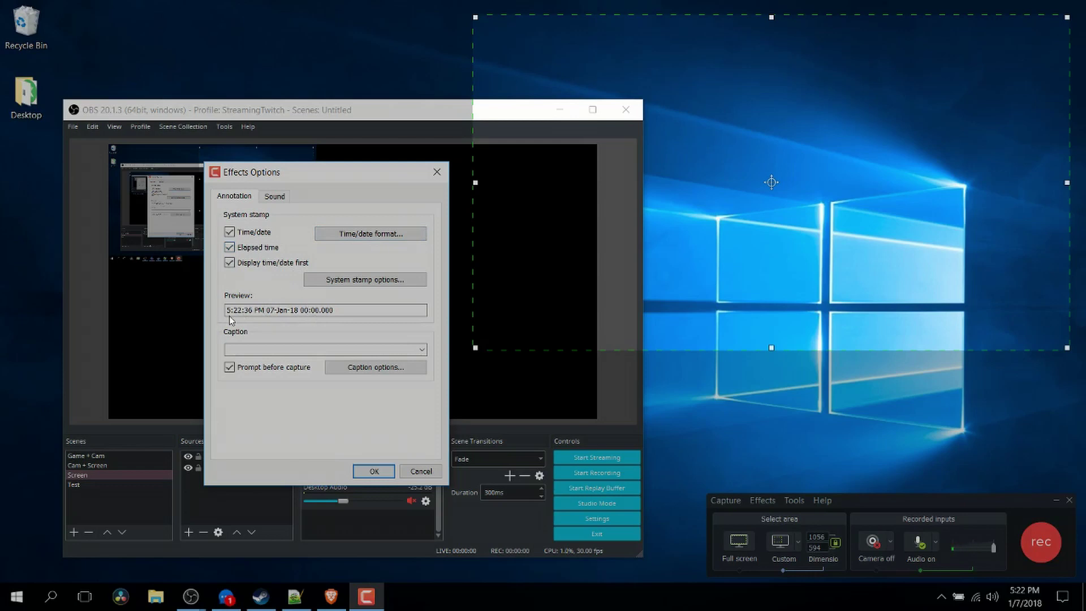
drag(351, 172, 908, 95)
click(815, 165)
drag(795, 89, 775, 70)
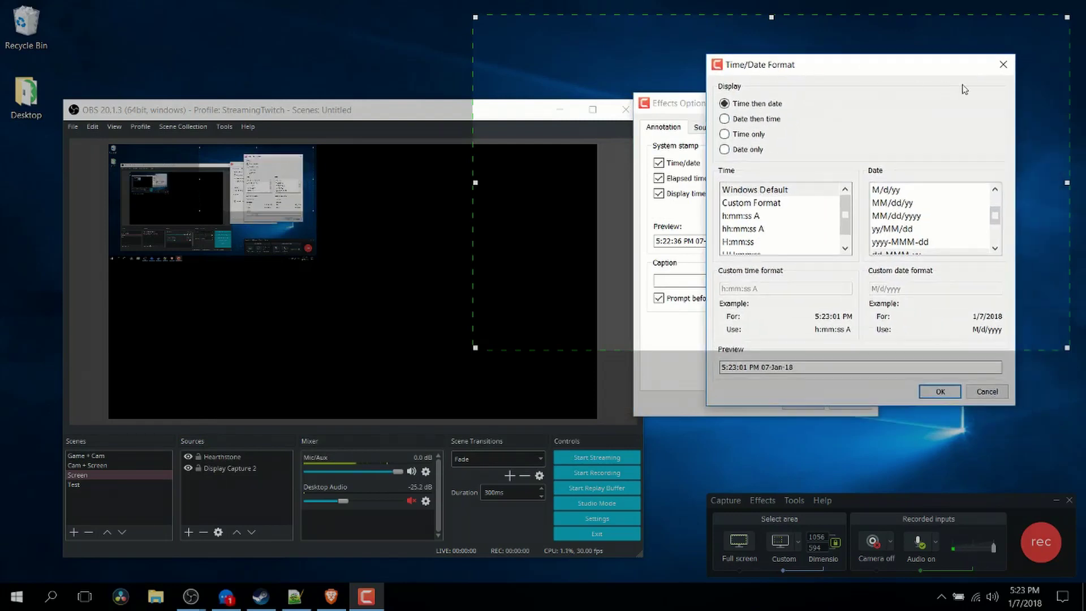
click(1004, 67)
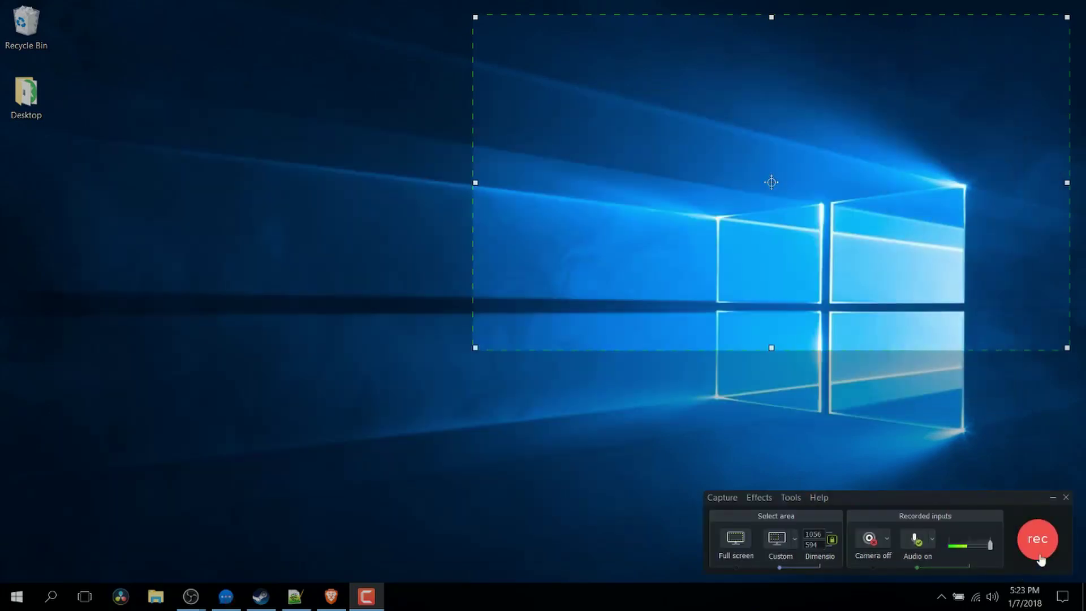
Start recording with the Camtasia recorder and move the recorded region to the upper-right part of the desktop
click(1043, 551)
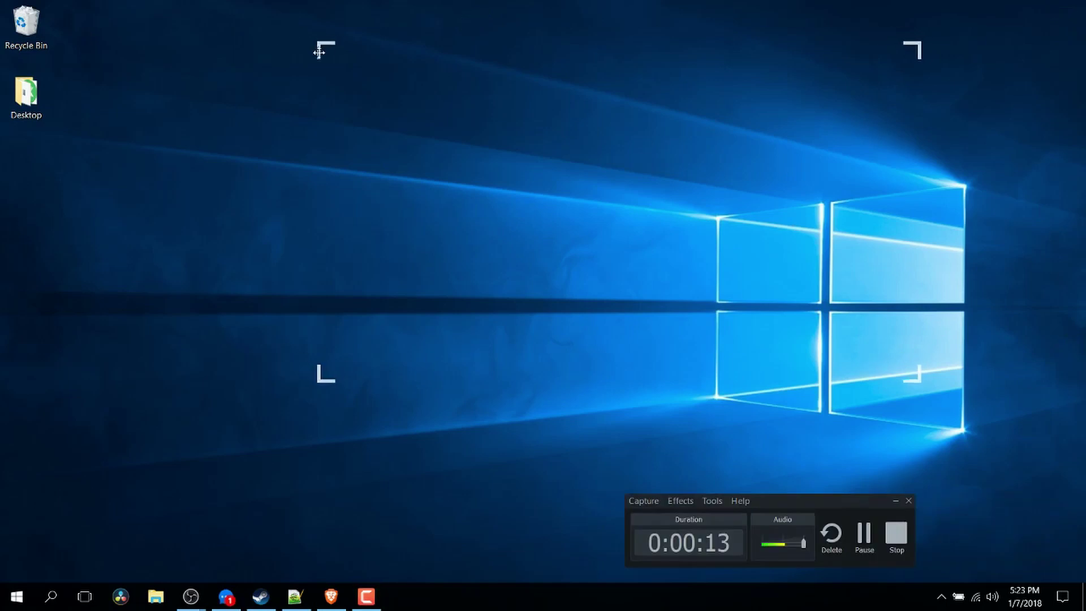
drag(322, 59, 483, 18)
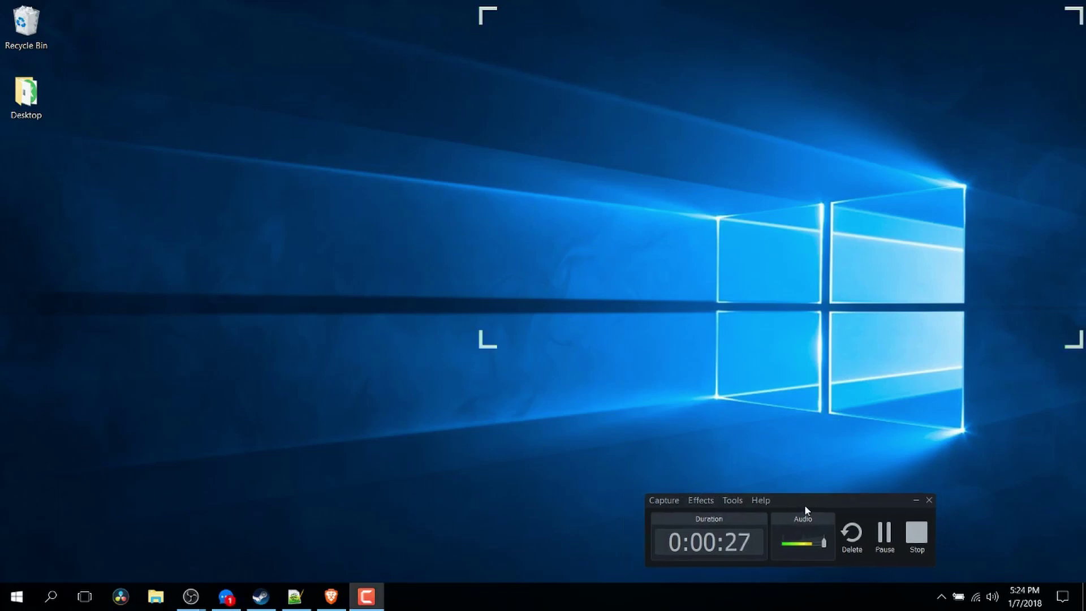
drag(804, 505, 796, 500)
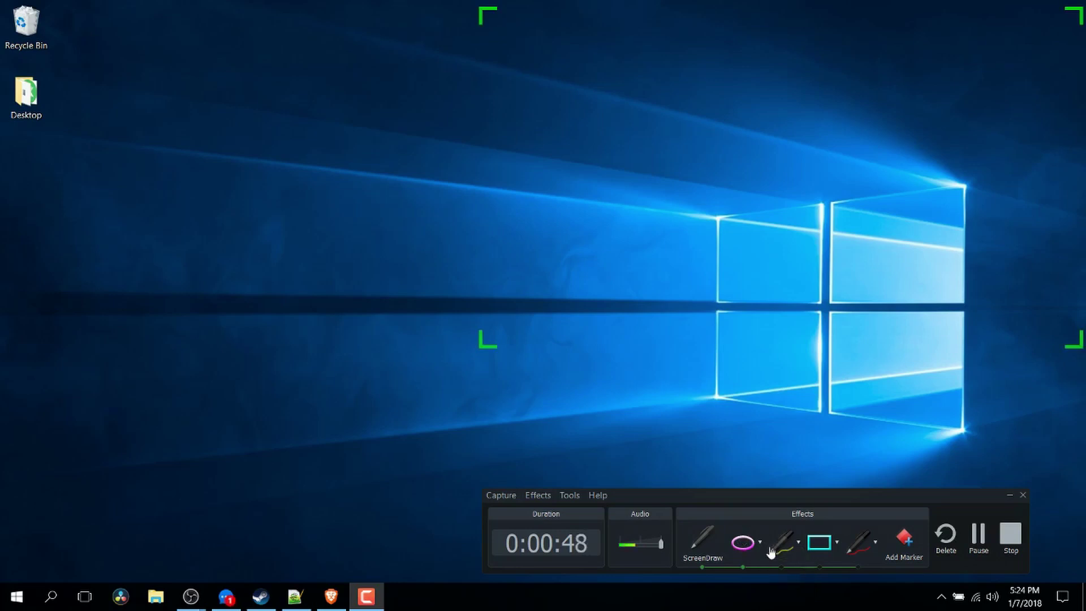
Change the yellow pen among the recorder's drawing effects to an ellipse and draw a yellow ellipse inside the recorded region
click(798, 544)
mouse_move(795, 560)
click(868, 571)
drag(560, 113, 767, 262)
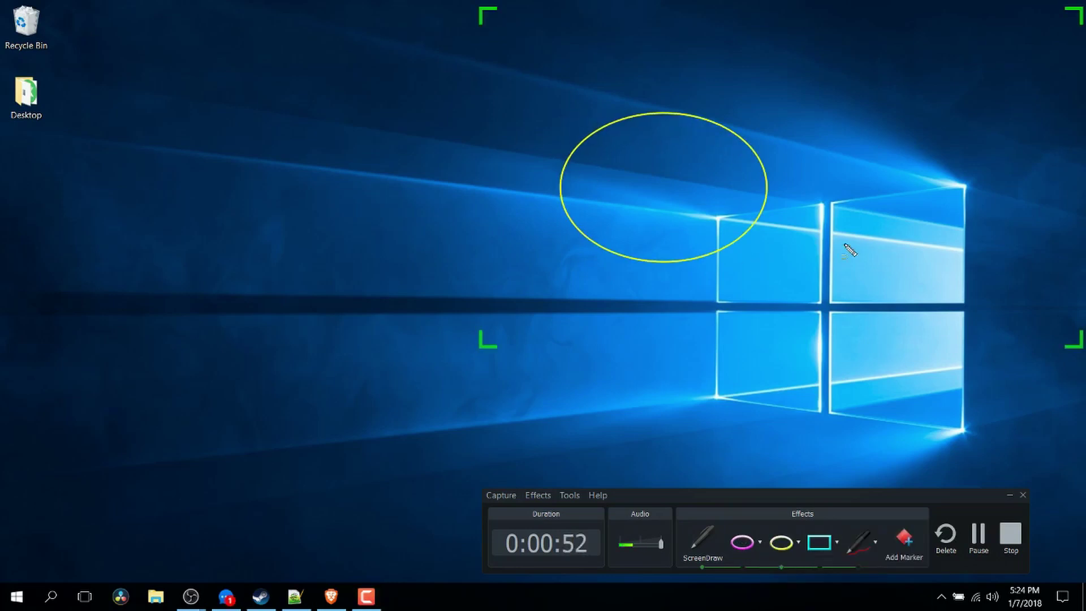
Draw more overlapping yellow ellipses inside the recorded region, including a thicker one, add a yellow rectangle, and switch the shape back to an ellipse
drag(869, 325, 669, 79)
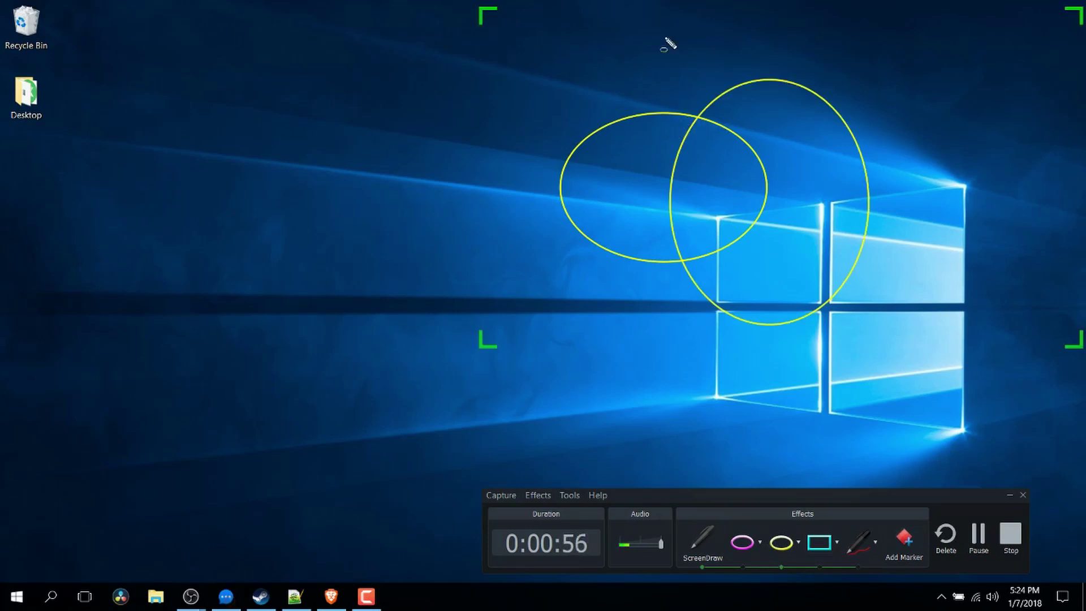
mouse_move(666, 38)
mouse_down()
mouse_move(982, 291)
mouse_move(691, 135)
mouse_up()
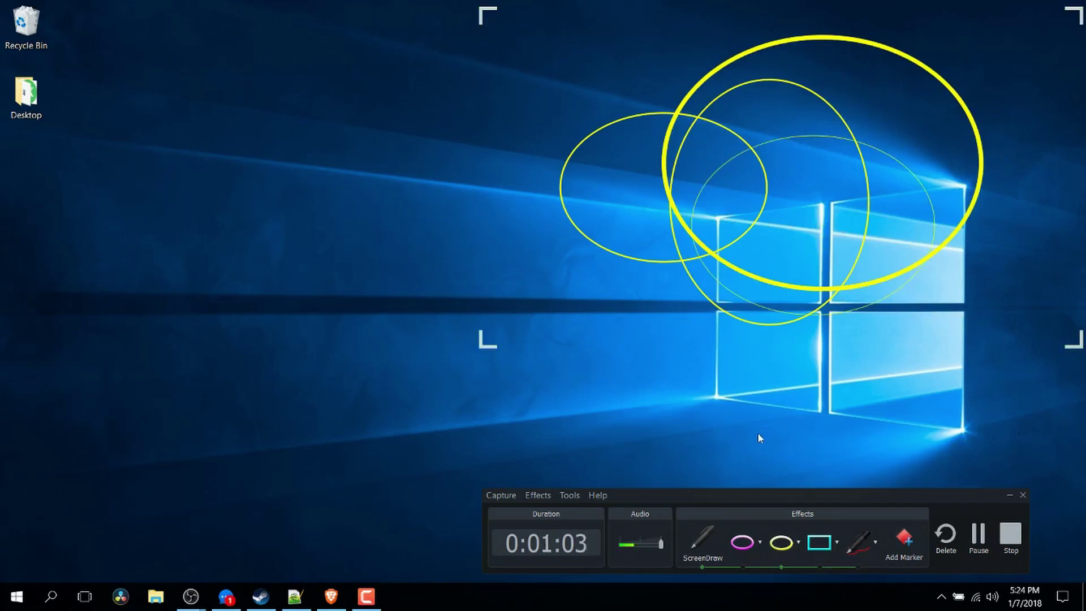
key(f)
drag(574, 48, 775, 220)
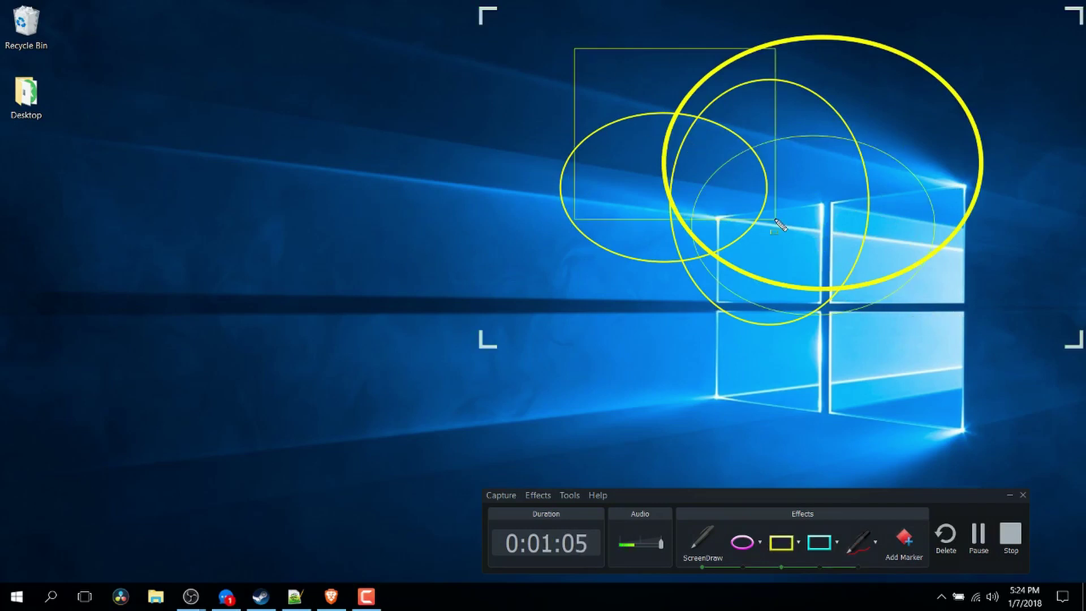
key(e)
drag(1026, 252, 983, 138)
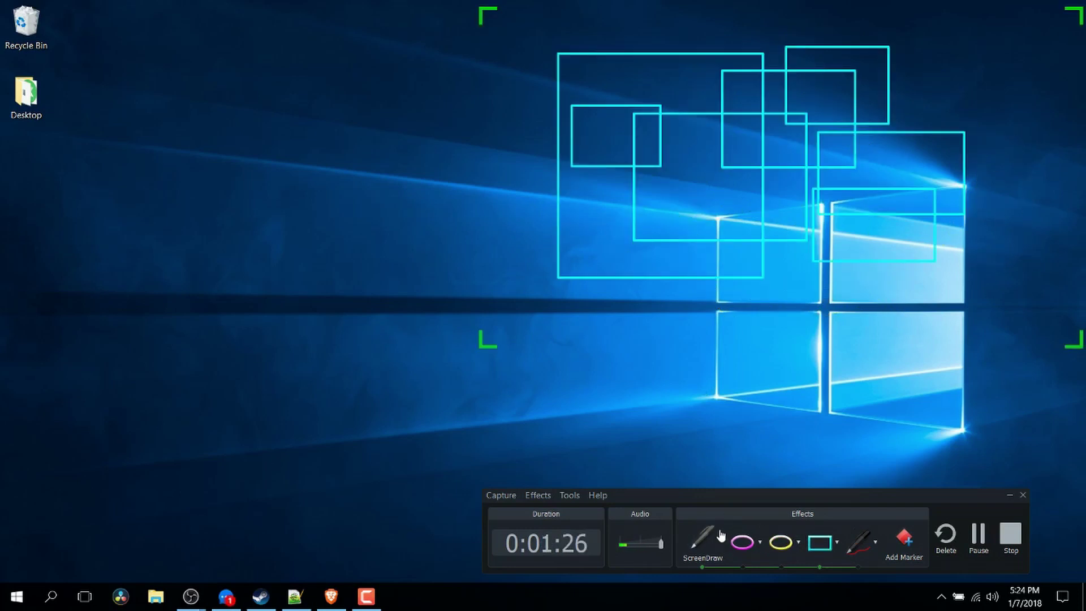
Turn off ScreenDraw to clear the drawings, move the recorder toolbar slightly upward, and minimize it
click(718, 536)
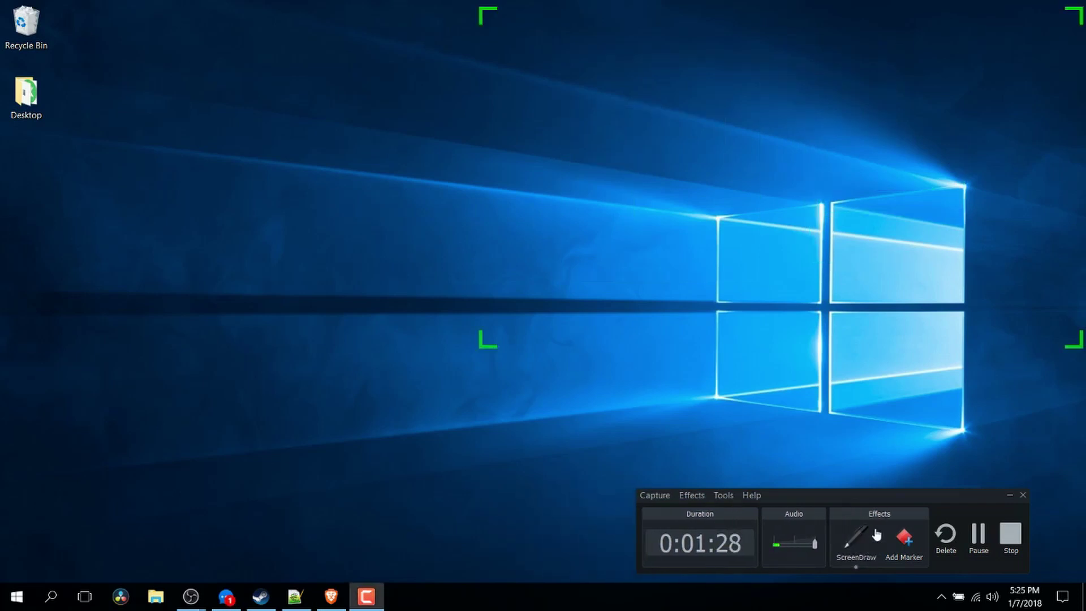
drag(874, 498, 908, 477)
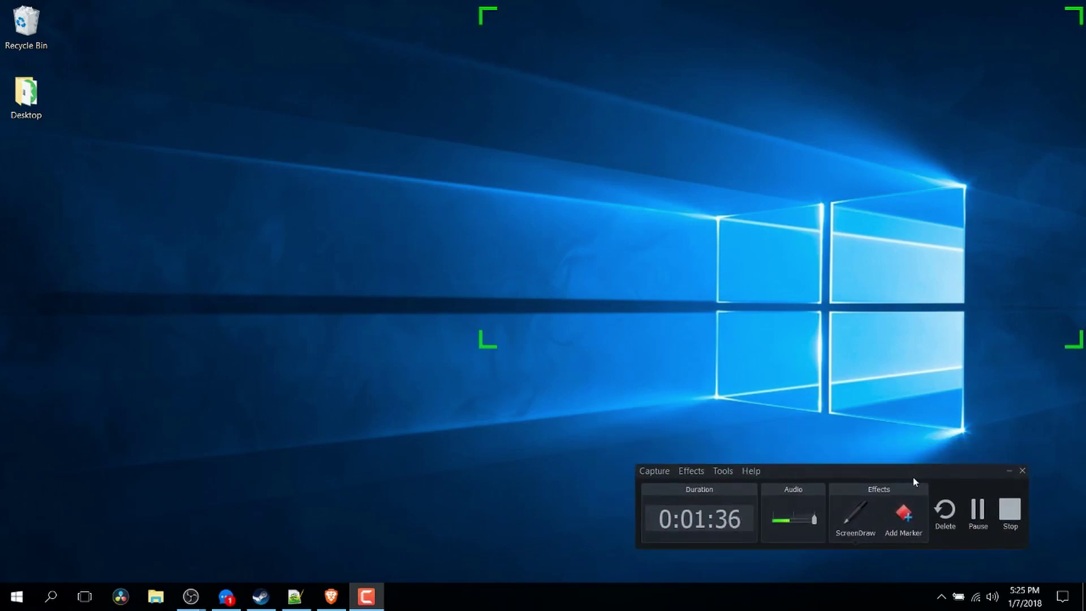
click(1008, 472)
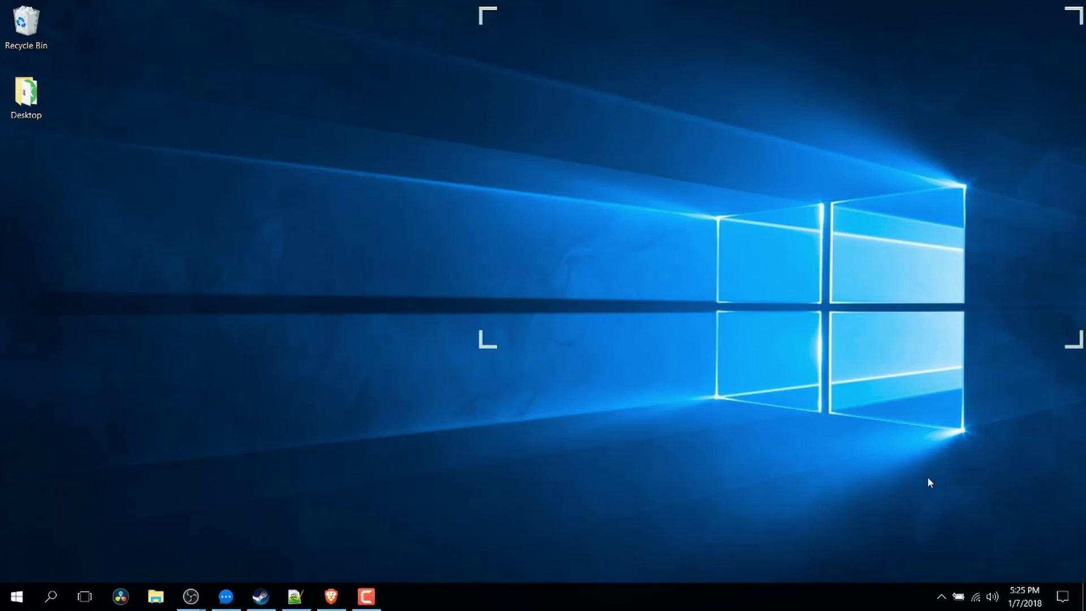
key(super+d)
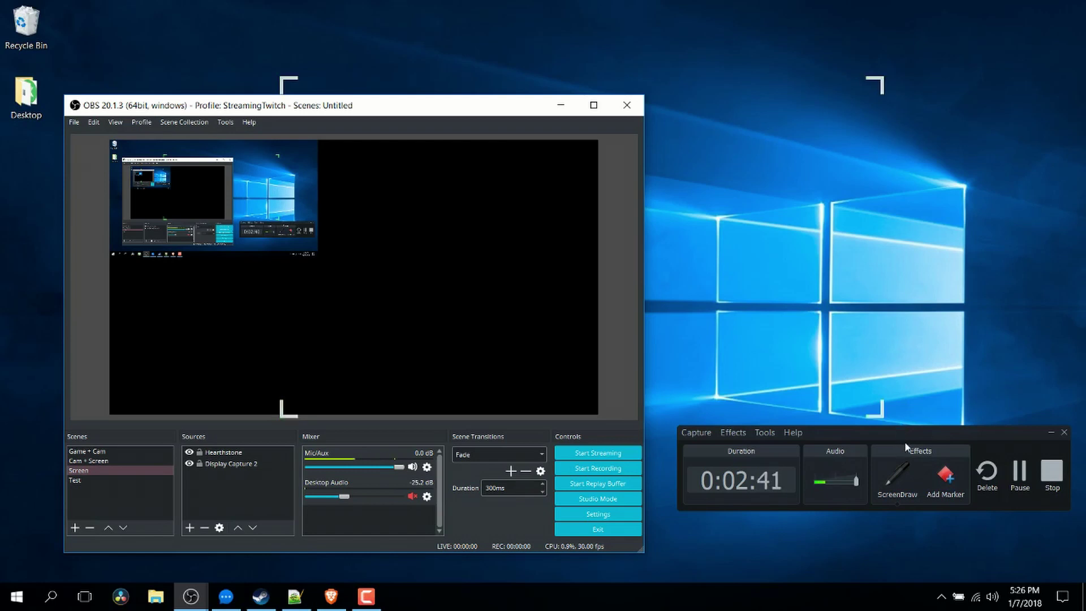
Reposition the recorder toolbar lower on the desktop and adjust the placement of the OBS window
drag(911, 436, 909, 478)
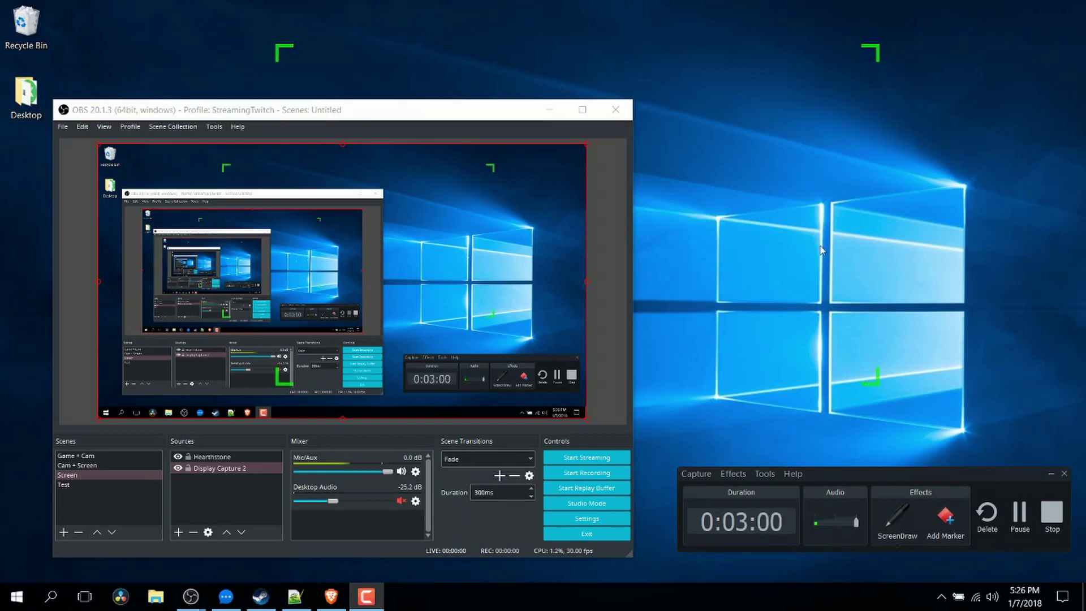
drag(454, 114, 468, 113)
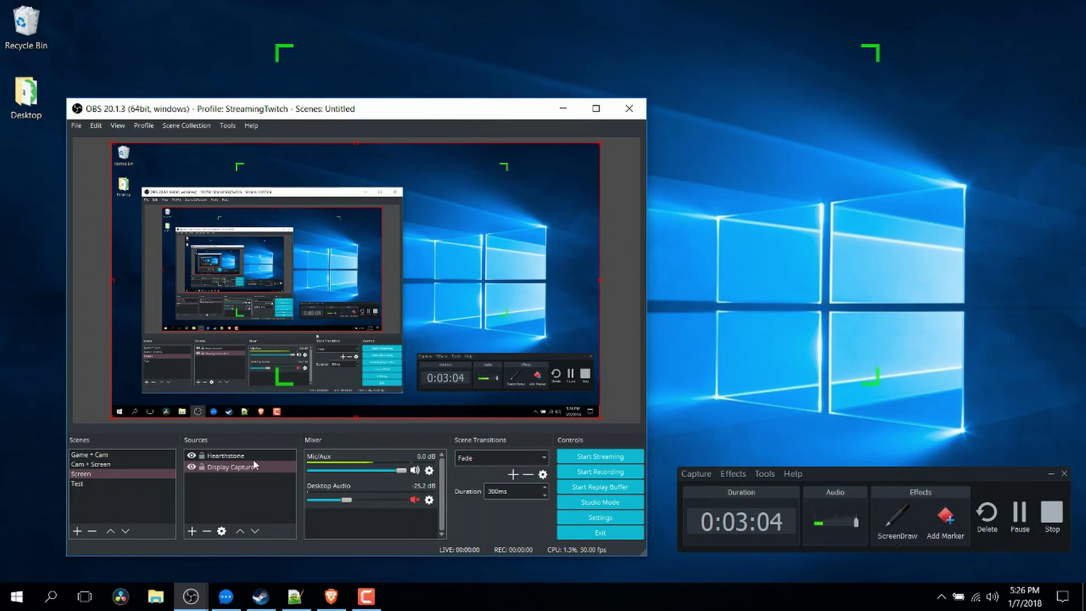
click(119, 463)
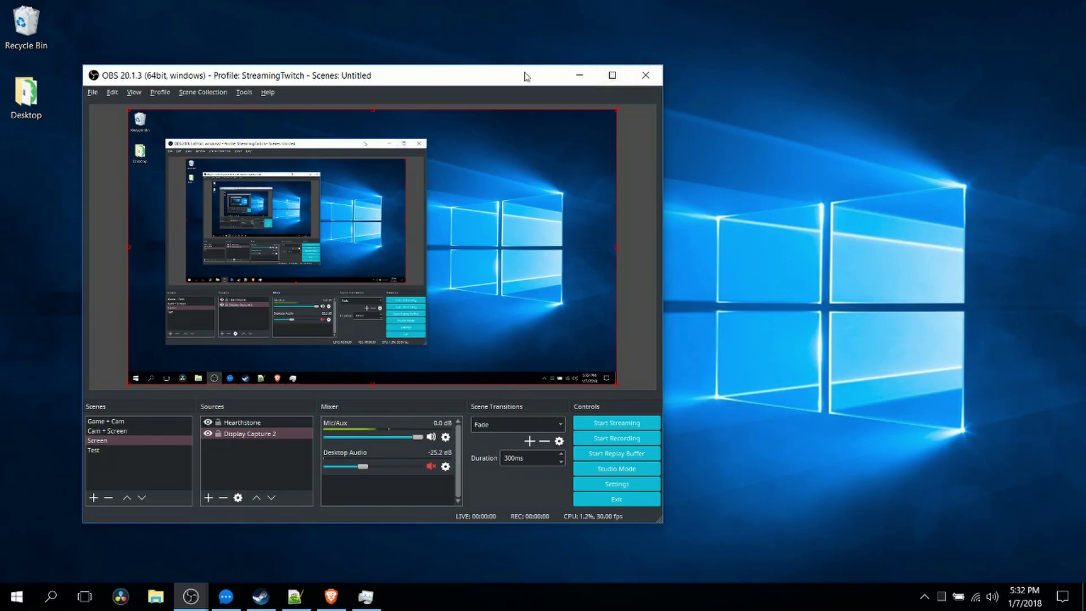
drag(524, 73, 500, 74)
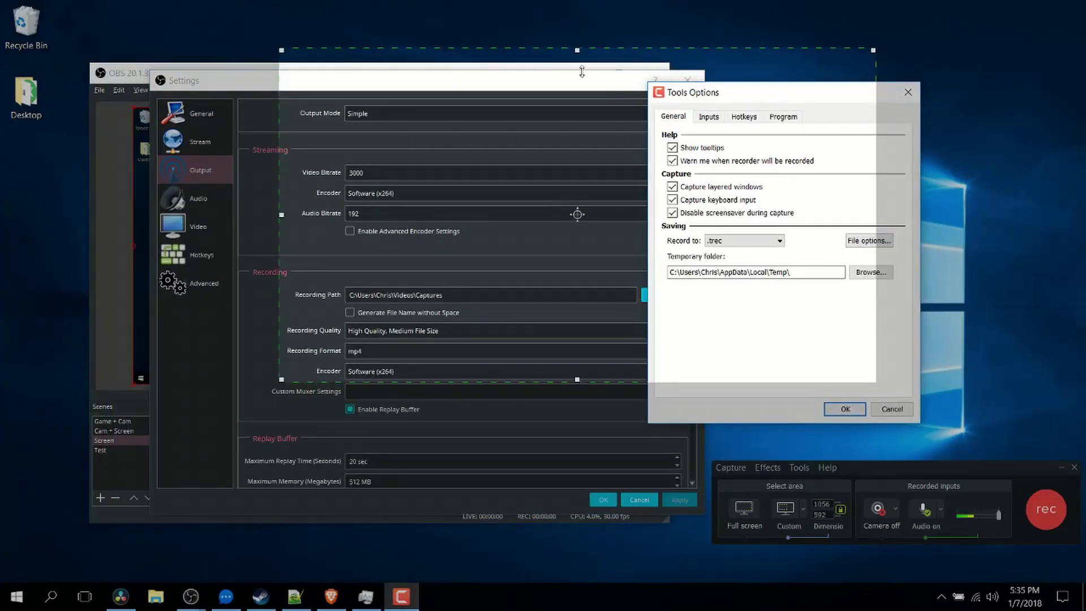
Move the OBS settings window up beside the recorder's Tools Options, and compare the available recording formats in both programs
drag(582, 70, 562, 63)
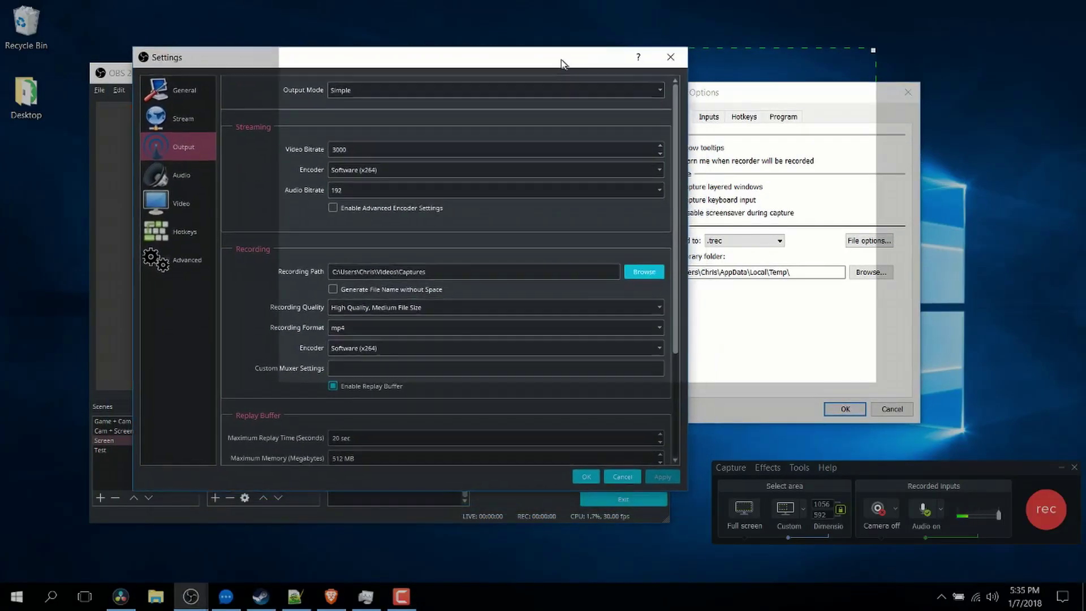
click(427, 329)
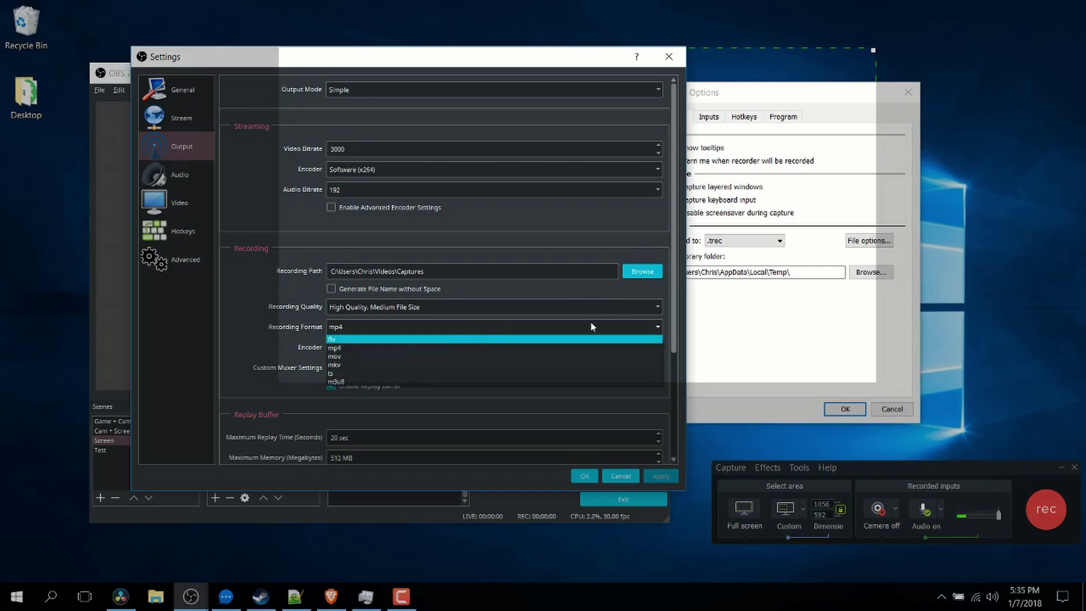
click(760, 249)
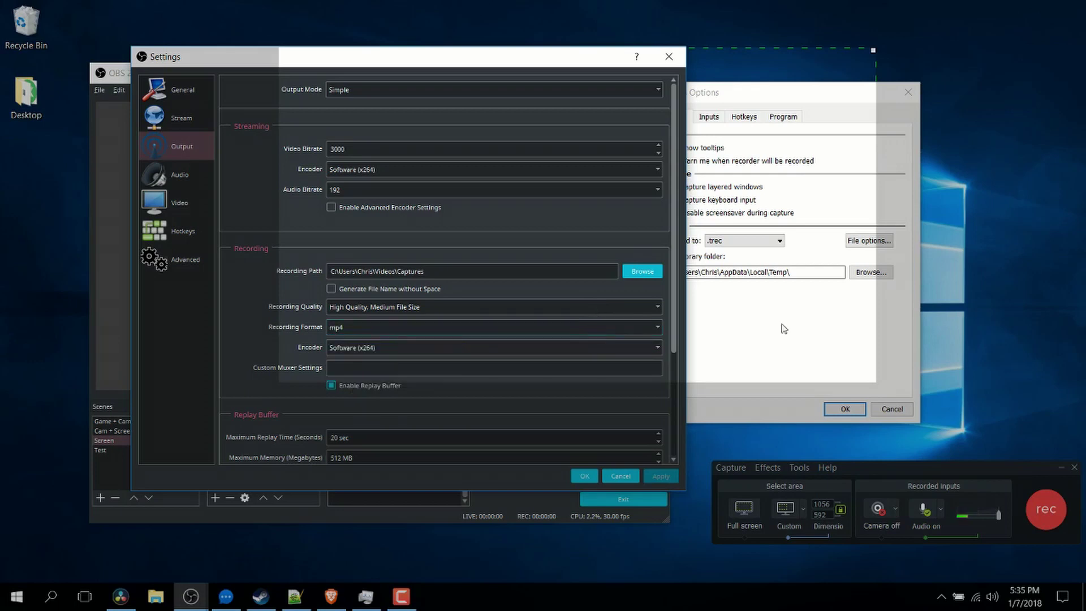
click(762, 242)
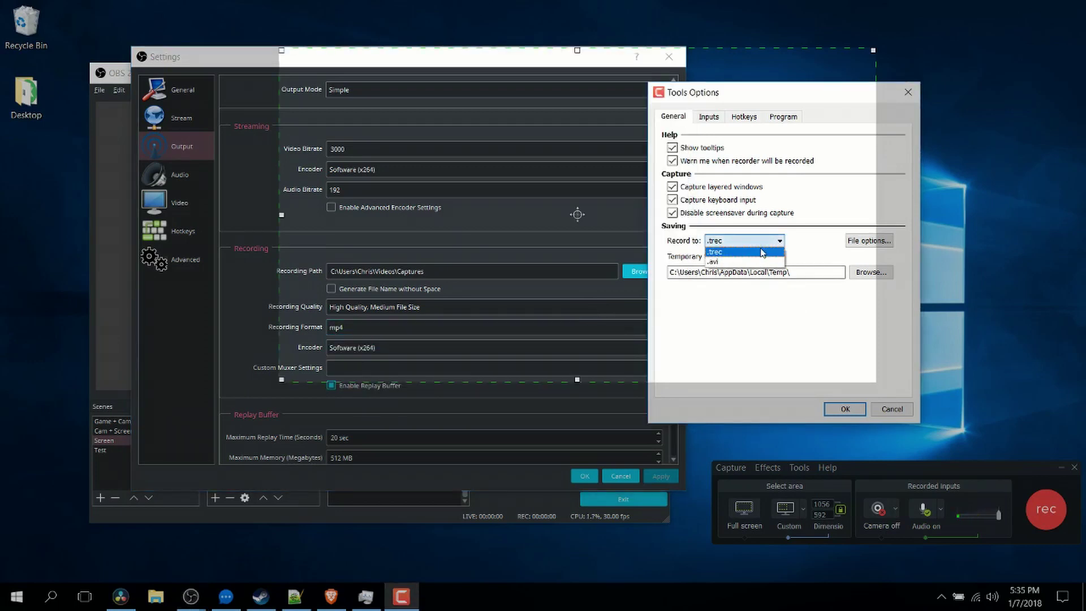